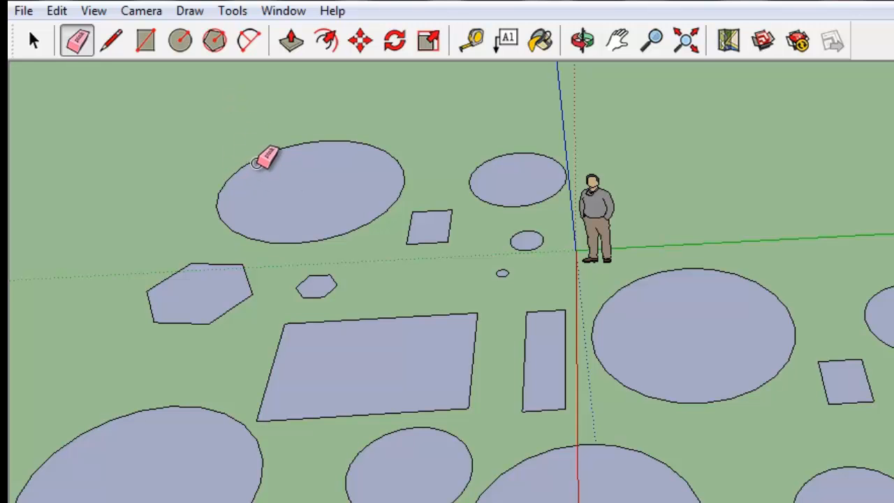
Erase the two circles behind the small square and the far and outer long edges of the narrow rectangle beside the red axis
{"action": "left_click", "coordinate": [257, 162]}
{"action": "left_click", "coordinate": [479, 186]}
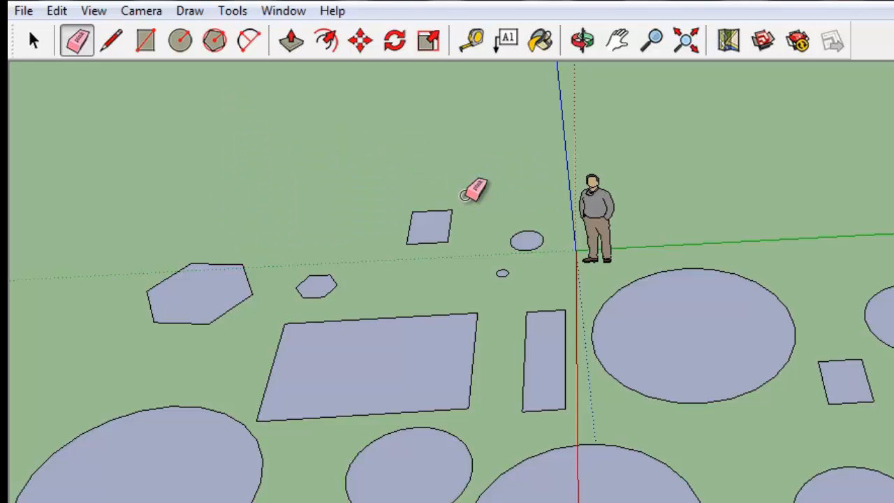
{"action": "left_click", "coordinate": [546, 313]}
{"action": "left_click", "coordinate": [526, 342]}
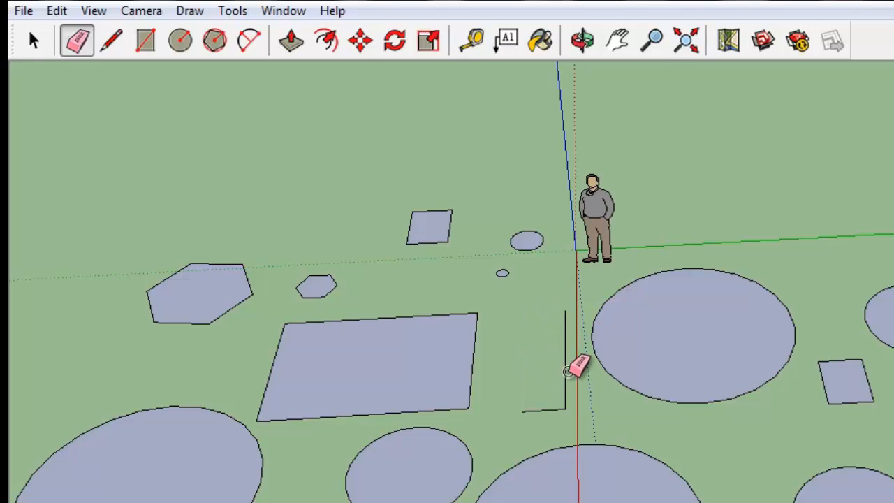
Erase all four edges of the large rectangle with the Eraser
{"action": "left_click", "coordinate": [471, 381]}
{"action": "left_click", "coordinate": [428, 410]}
{"action": "left_click", "coordinate": [275, 357]}
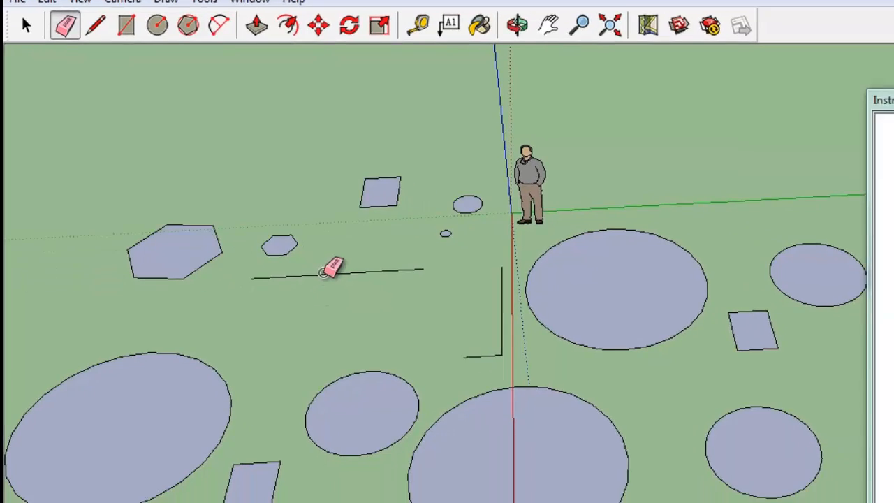
{"action": "left_click", "coordinate": [404, 270]}
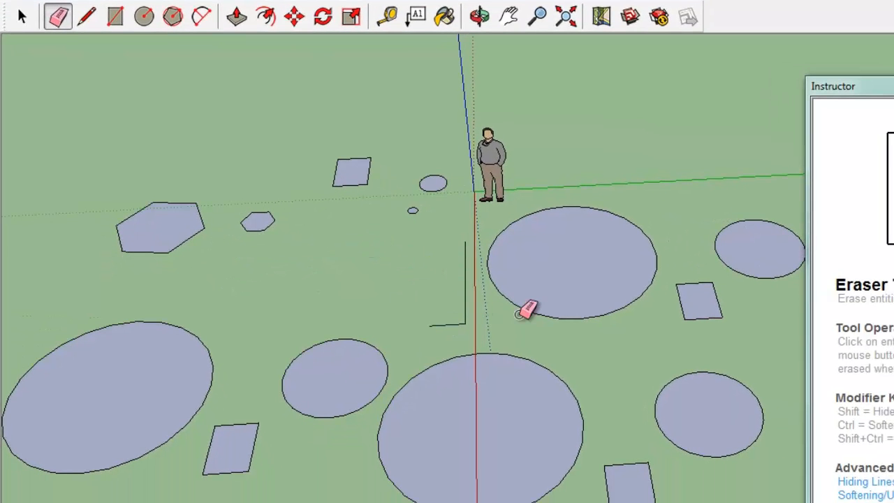
Select the face of the large circle near the standing figure, followed by its outline alone
{"action": "left_click", "coordinate": [22, 16]}
{"action": "left_click", "coordinate": [557, 268]}
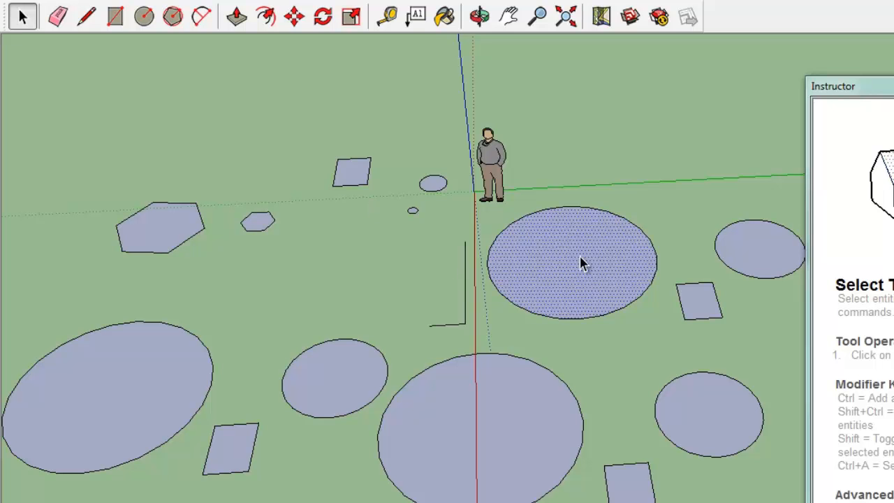
{"action": "left_click", "coordinate": [591, 318]}
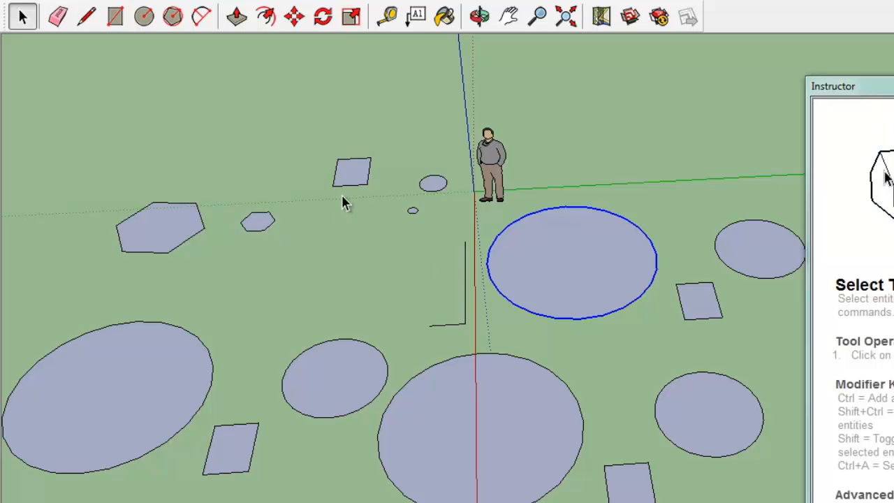
Select the edges of the small square behind the green axis one at a time
{"action": "left_click", "coordinate": [361, 183]}
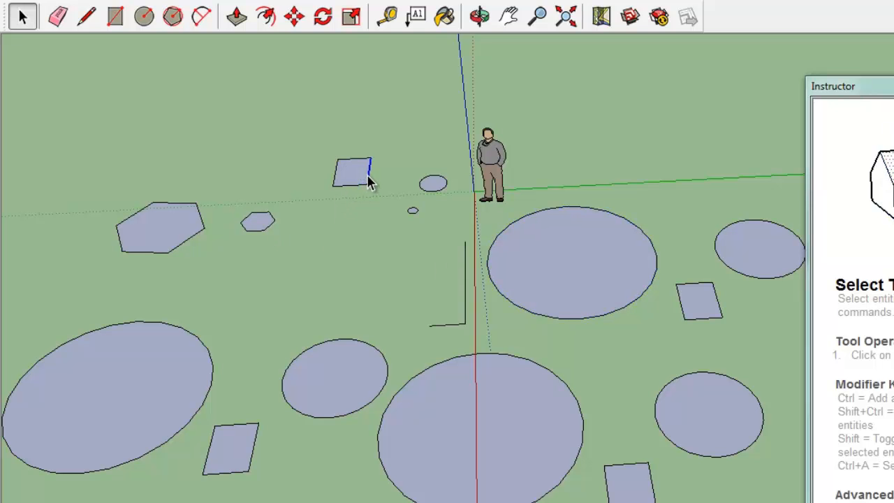
{"action": "left_click", "coordinate": [359, 186]}
{"action": "left_click", "coordinate": [336, 174]}
{"action": "left_click", "coordinate": [354, 160]}
Select the large hexagon's outline and its face separately, clearing the selection at the end
{"action": "left_click", "coordinate": [191, 237]}
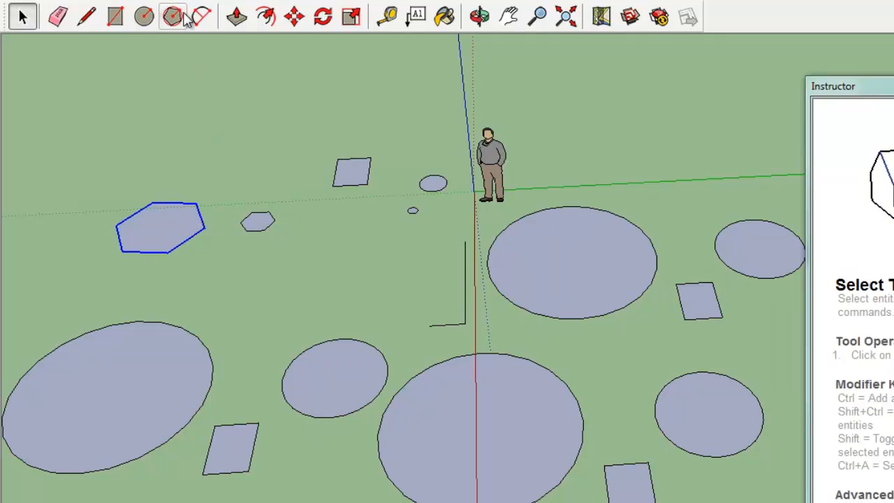
{"action": "left_click", "coordinate": [227, 196]}
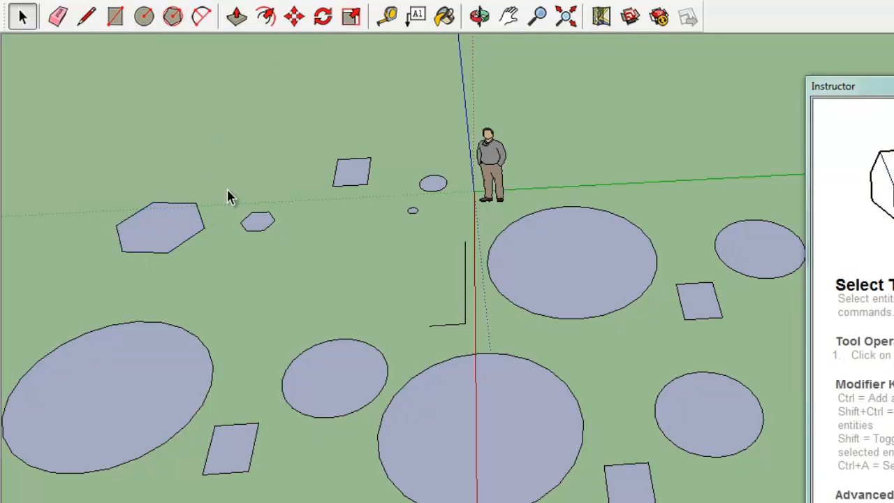
{"action": "left_click", "coordinate": [204, 228]}
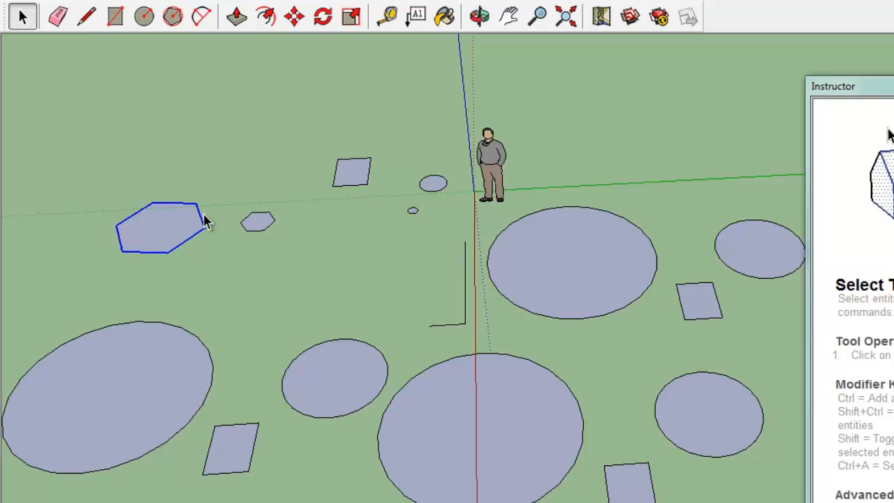
{"action": "left_click", "coordinate": [168, 229]}
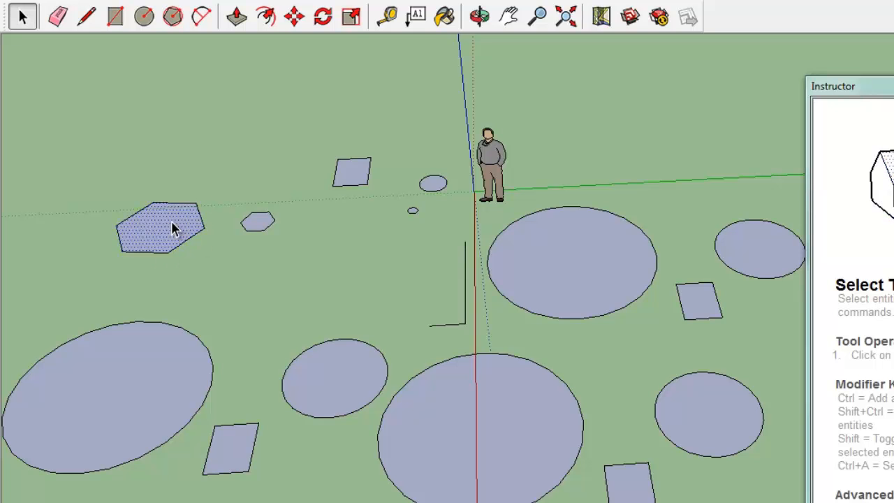
{"action": "left_click", "coordinate": [21, 60]}
Erase the large hexagon and the medium circle between the two large front circles
{"action": "left_click", "coordinate": [57, 17]}
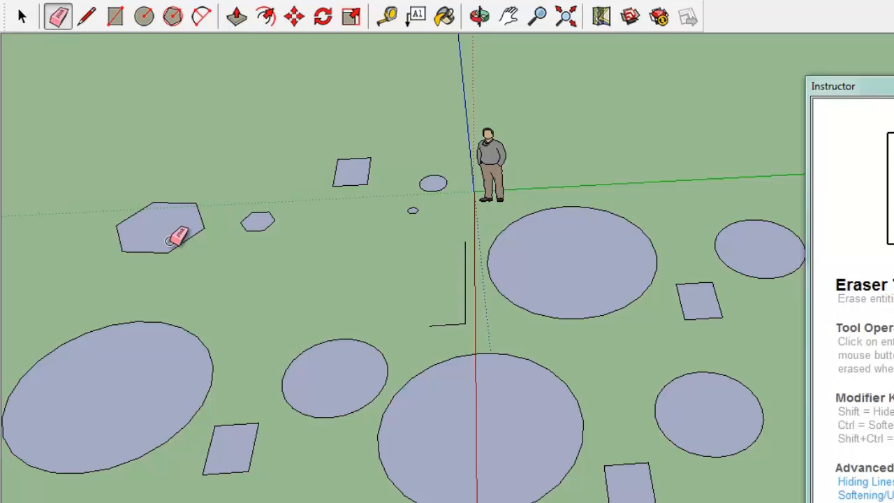
{"action": "left_click", "coordinate": [187, 239]}
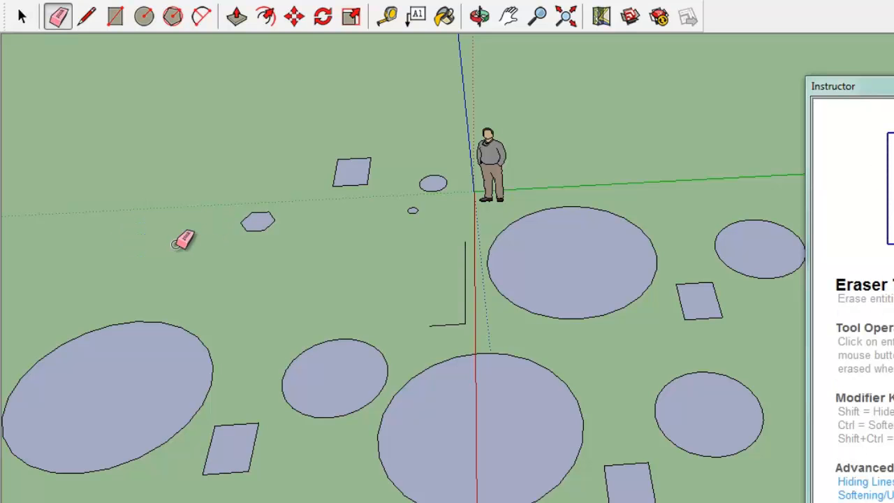
{"action": "left_click", "coordinate": [309, 346]}
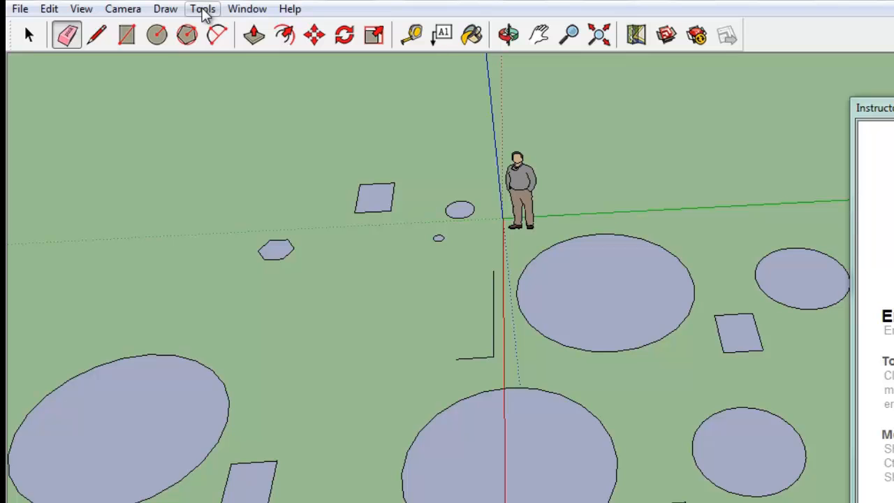
Add linear dimensions to one long edge and one short edge of the small rectangle beside the large outer circle
{"action": "left_click", "coordinate": [204, 9]}
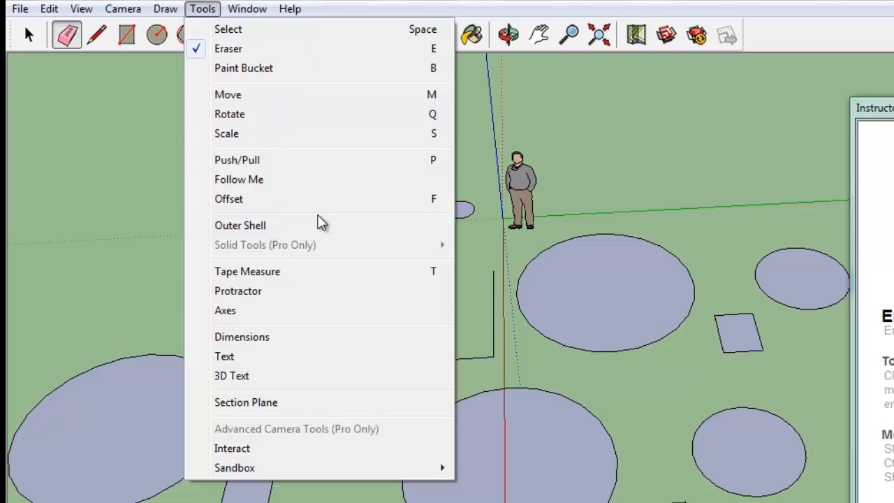
{"action": "left_click", "coordinate": [269, 339]}
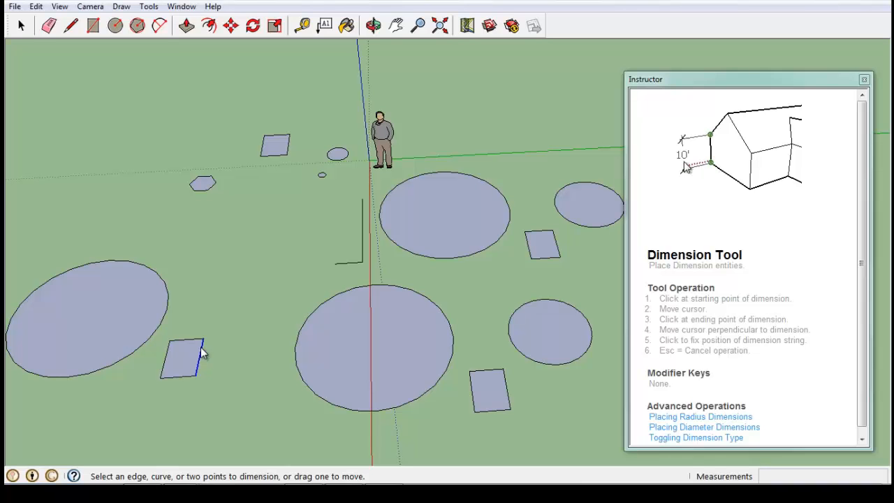
{"action": "left_click", "coordinate": [202, 352]}
{"action": "left_click", "coordinate": [227, 357]}
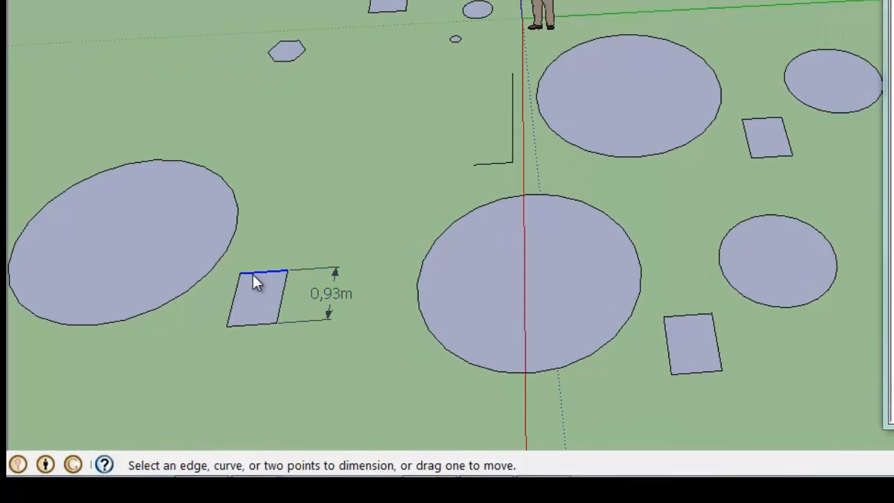
{"action": "left_click", "coordinate": [253, 272]}
{"action": "left_click", "coordinate": [269, 239]}
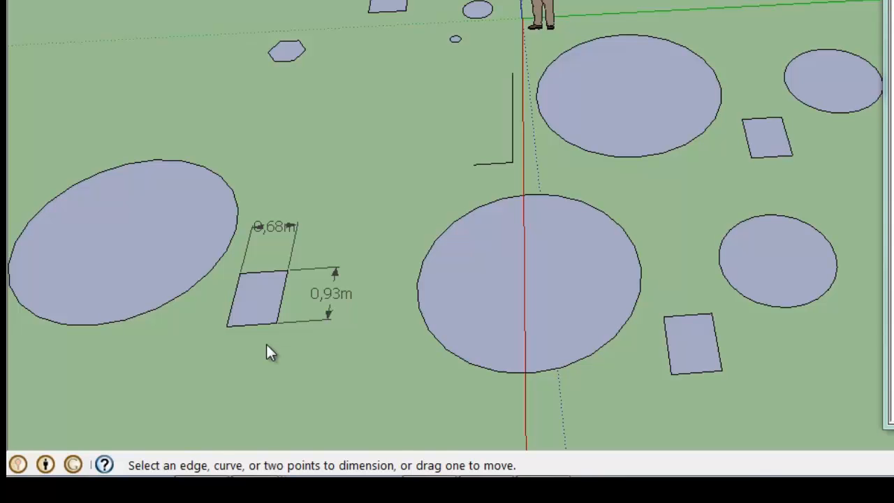
Add a diameter dimension inside the large circle crossed by the red axis
{"action": "mouse_move", "coordinate": [281, 342]}
{"action": "middle_mouse_down"}
{"action": "mouse_move", "coordinate": [331, 340]}
{"action": "mouse_move", "coordinate": [333, 353]}
{"action": "middle_mouse_up"}
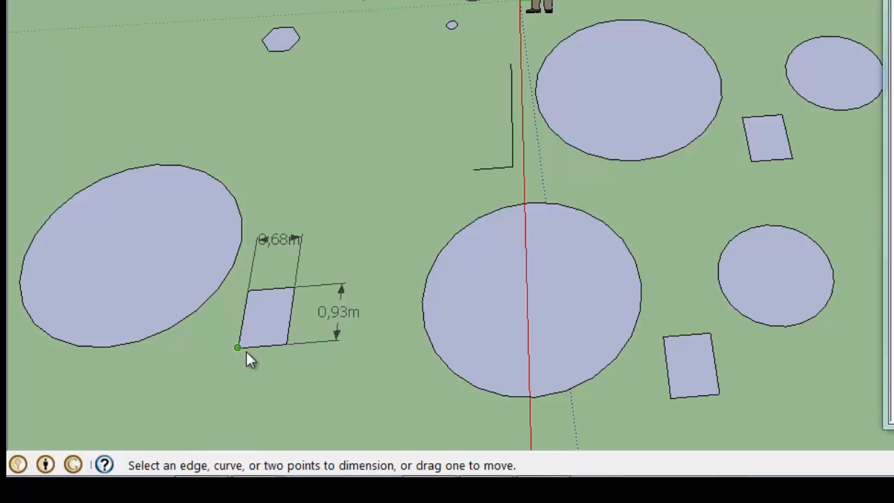
{"action": "left_click", "coordinate": [436, 265]}
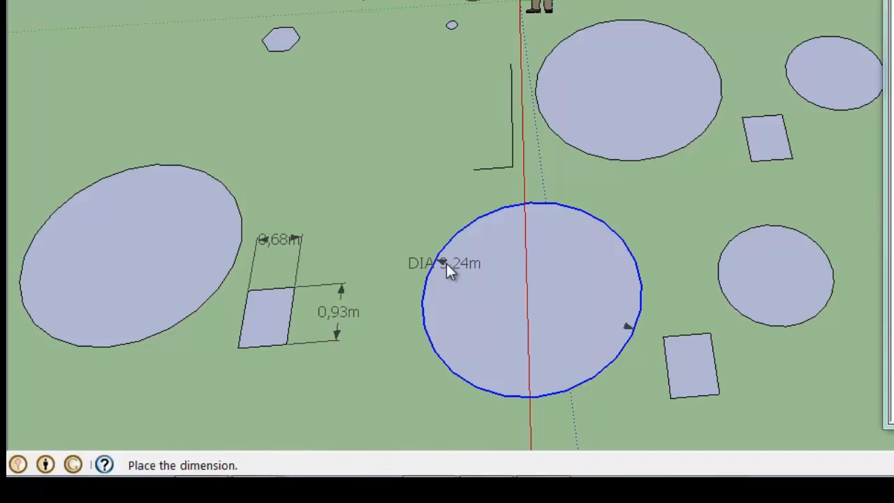
{"action": "left_click", "coordinate": [509, 313]}
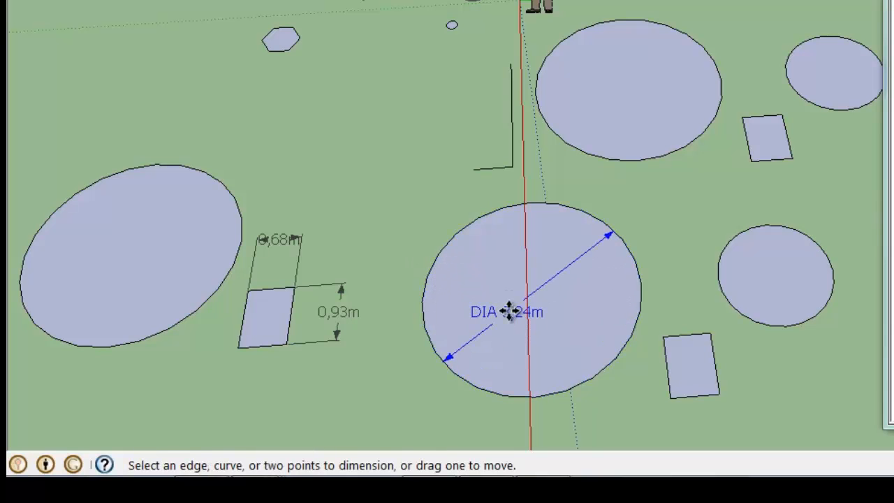
Add a linear dimension from that circle's centre to a point on its outline, placed outside the circle
{"action": "left_click", "coordinate": [532, 276]}
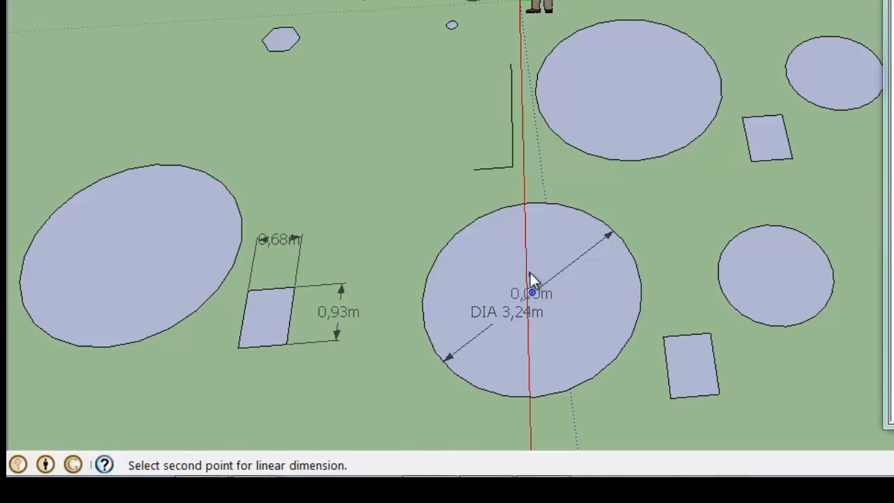
{"action": "left_click", "coordinate": [504, 208]}
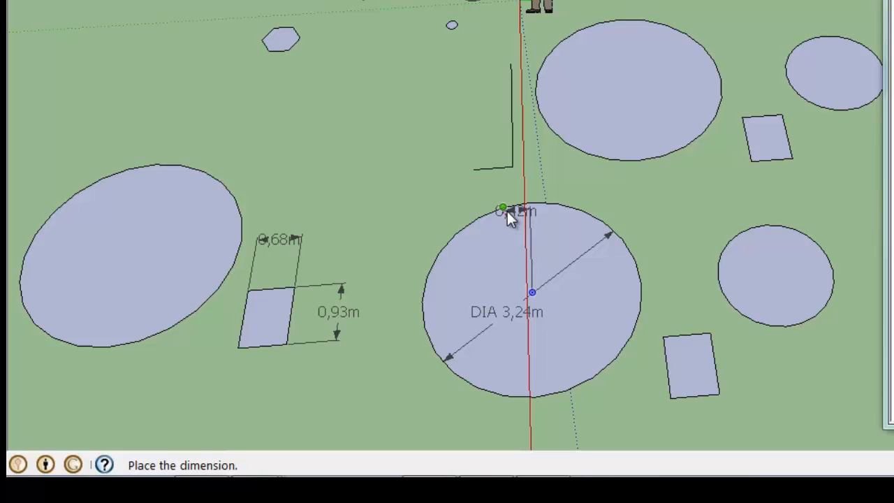
{"action": "left_click", "coordinate": [413, 220]}
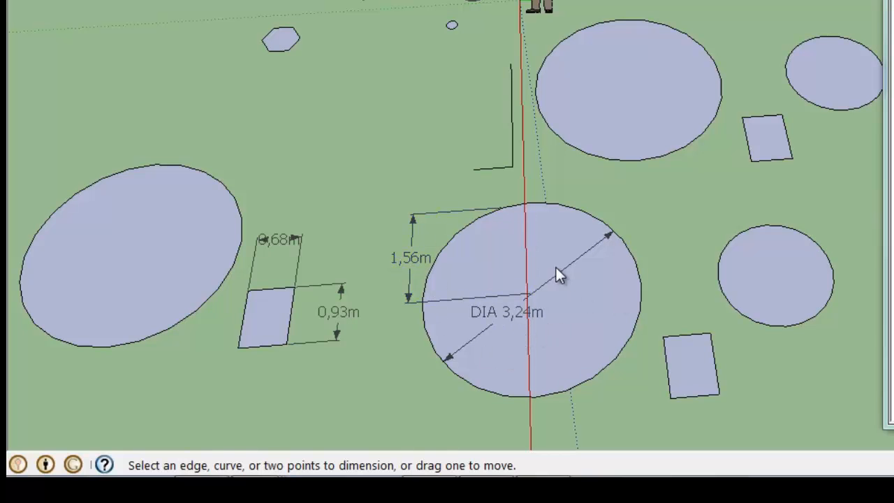
Dimension half of each of two adjoining edges of the small hexagon, from midpoint to their shared corner
{"action": "middle_click_drag", "start_coordinate": [300, 84], "coordinate": [337, 176]}
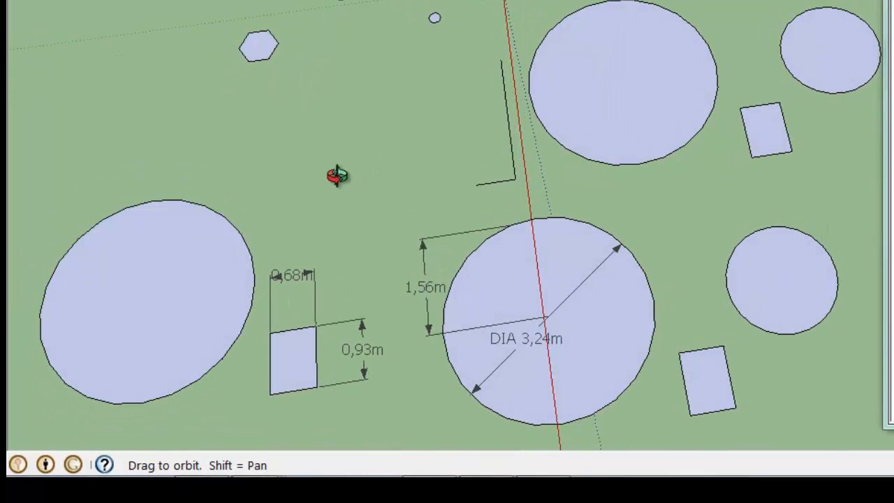
{"action": "middle_click_drag", "start_coordinate": [336, 104], "coordinate": [570, 259]}
{"action": "scroll", "coordinate": [489, 252], "scroll_direction": "up", "scroll_amount": 3}
{"action": "scroll", "coordinate": [490, 262], "scroll_direction": "up", "scroll_amount": 2}
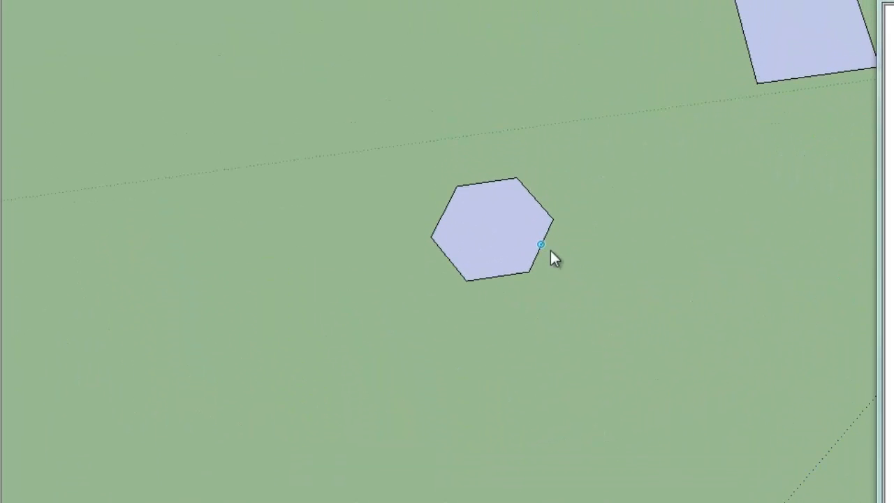
{"action": "left_click", "coordinate": [549, 246]}
{"action": "left_click", "coordinate": [584, 245]}
{"action": "left_click", "coordinate": [554, 219]}
{"action": "left_click", "coordinate": [594, 200]}
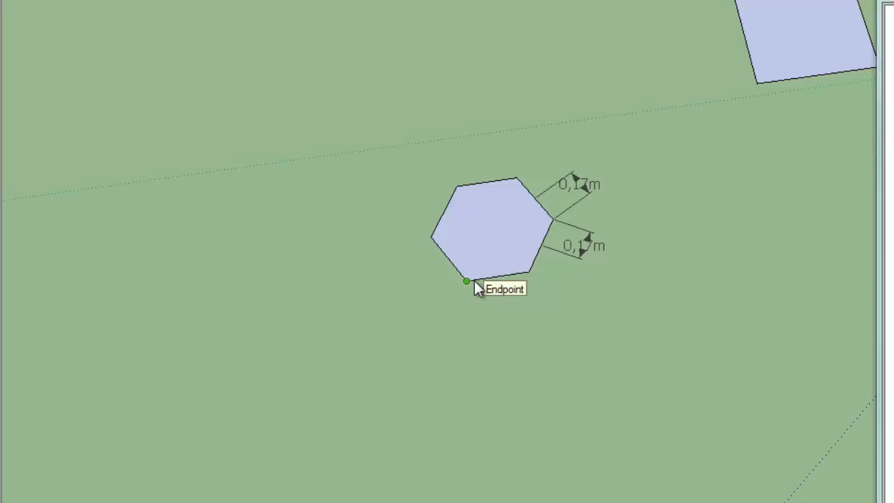
Dimension the full front edge of the small hexagon from endpoint to endpoint, placing the dimension in front of it
{"action": "left_click", "coordinate": [529, 272]}
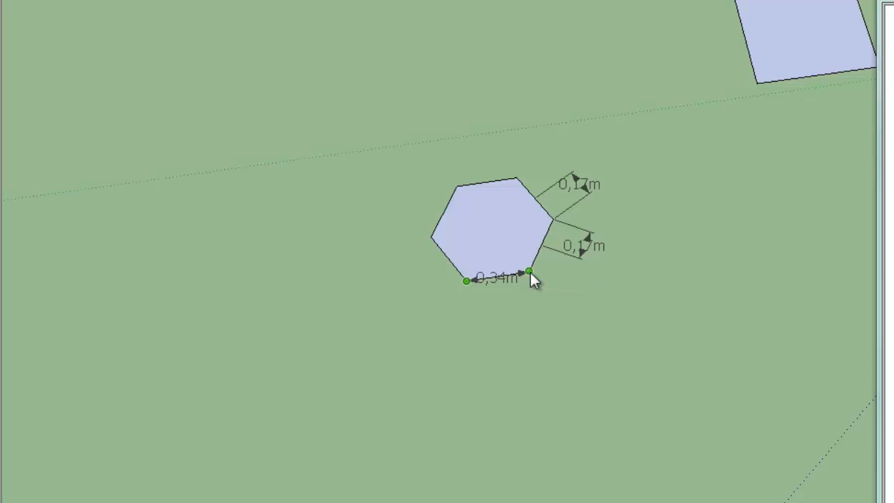
{"action": "left_click", "coordinate": [534, 340]}
{"action": "key", "text": "m"}
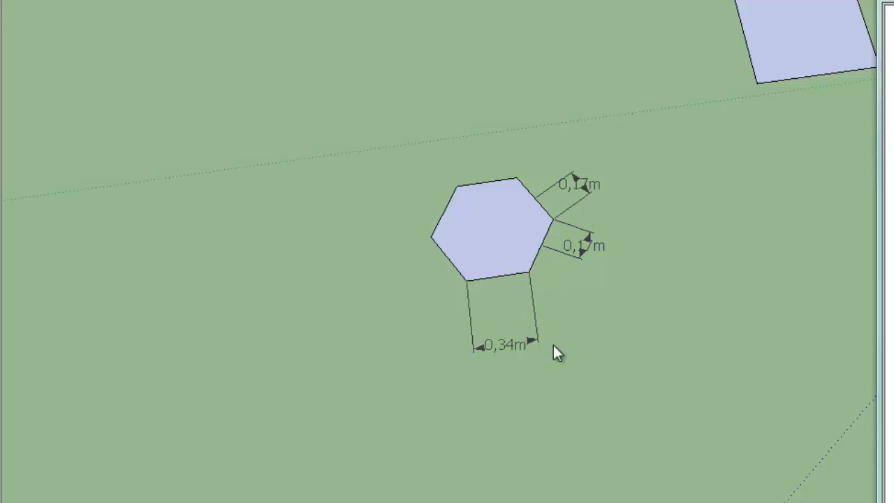
Move the viewpoint forward towards the dimensioned hexagon with the Walk tool
{"action": "middle_click_drag", "start_coordinate": [598, 382], "coordinate": [553, 427]}
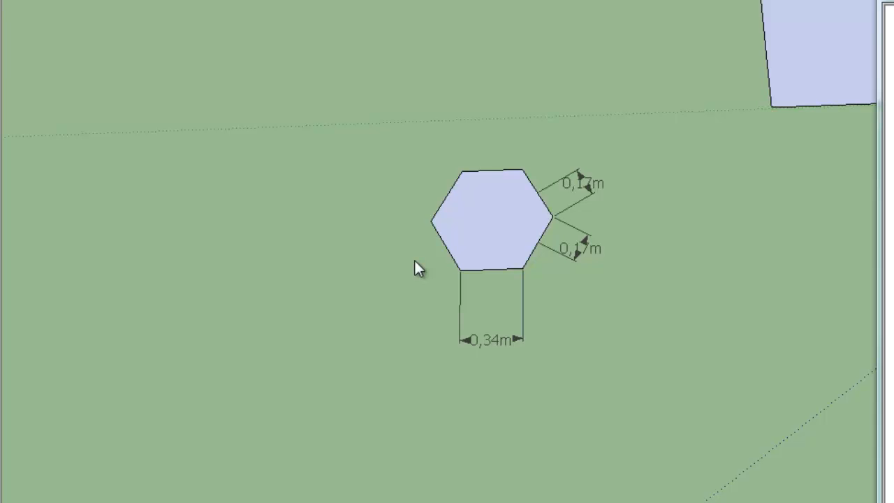
{"action": "mouse_move", "coordinate": [379, 302]}
{"action": "middle_mouse_down"}
{"action": "mouse_move", "coordinate": [406, 361]}
{"action": "mouse_move", "coordinate": [454, 257]}
{"action": "mouse_move", "coordinate": [431, 221]}
{"action": "middle_mouse_up"}
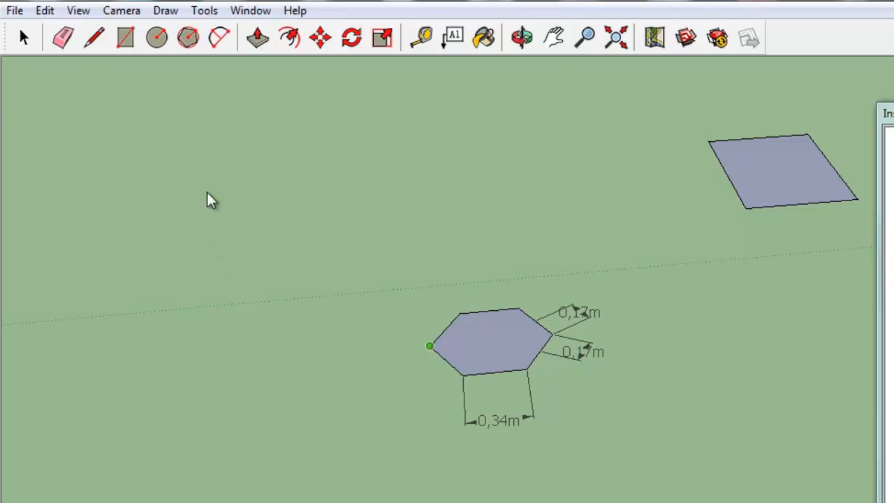
{"action": "left_click", "coordinate": [126, 12]}
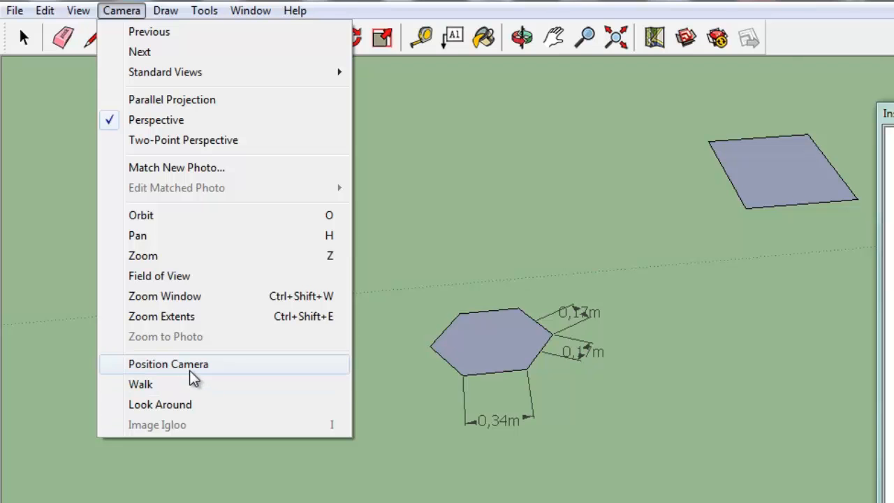
{"action": "left_click", "coordinate": [166, 391]}
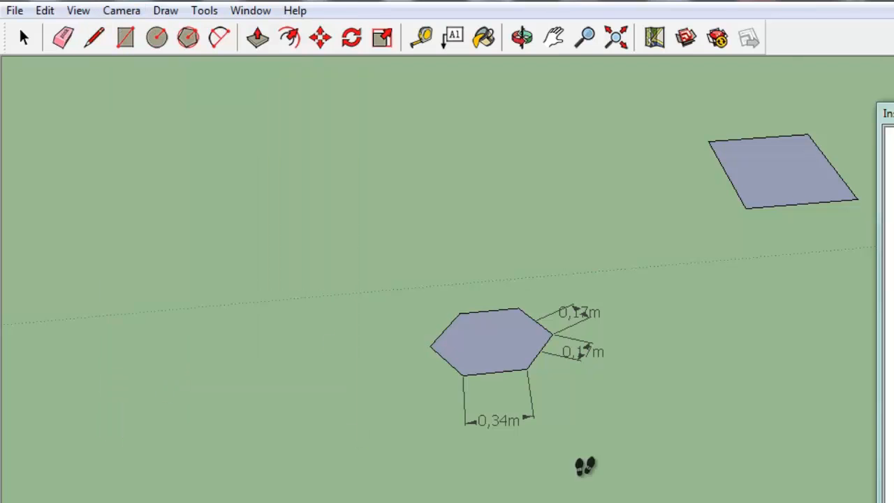
{"action": "left_click_drag", "start_coordinate": [622, 414], "coordinate": [625, 398]}
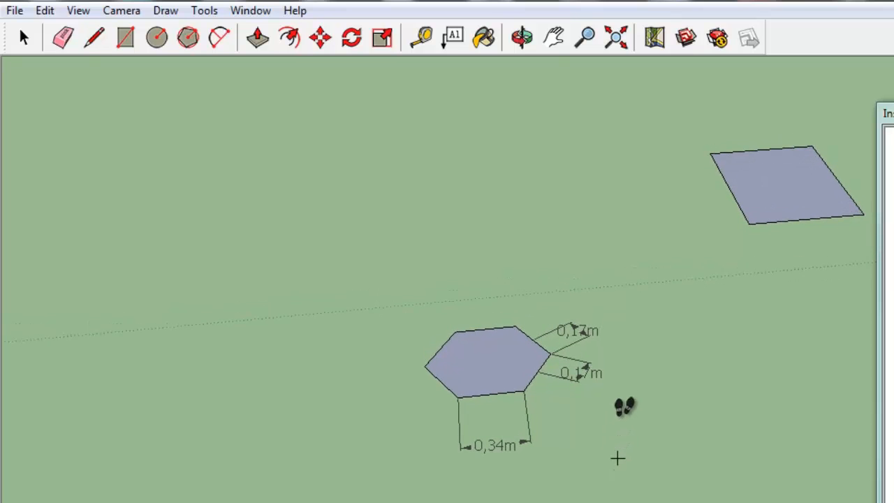
{"action": "middle_click_drag", "start_coordinate": [624, 417], "coordinate": [622, 366]}
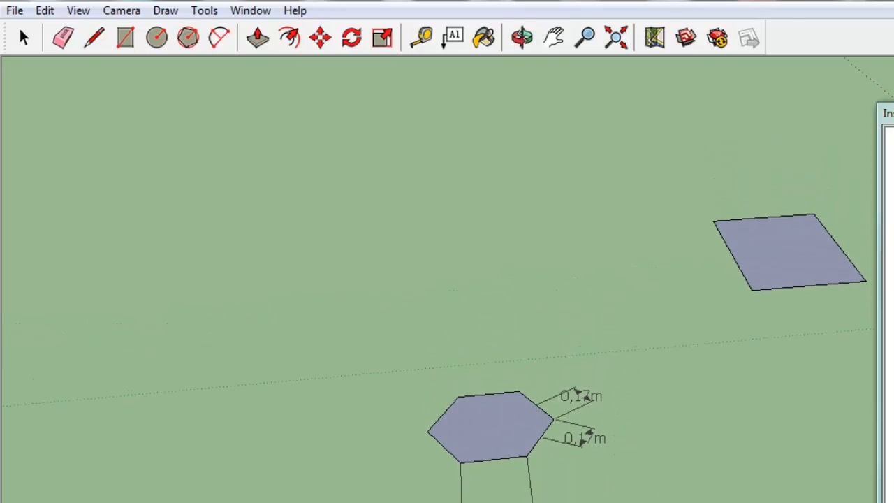
Walk forward past the hexagon and the flat quadrilateral until the circles are in view
{"action": "middle_click_drag", "start_coordinate": [660, 491], "coordinate": [660, 481]}
{"action": "key", "text": "Up"}
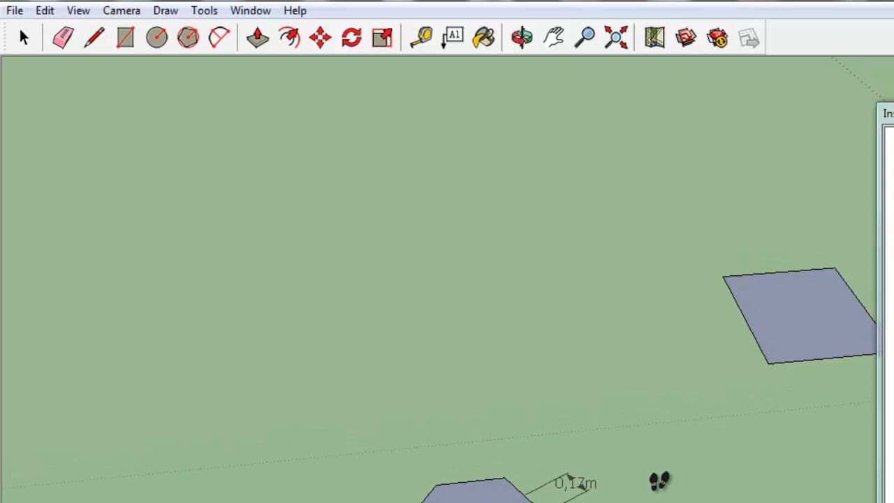
{"action": "left_click_drag", "start_coordinate": [605, 479], "coordinate": [818, 502]}
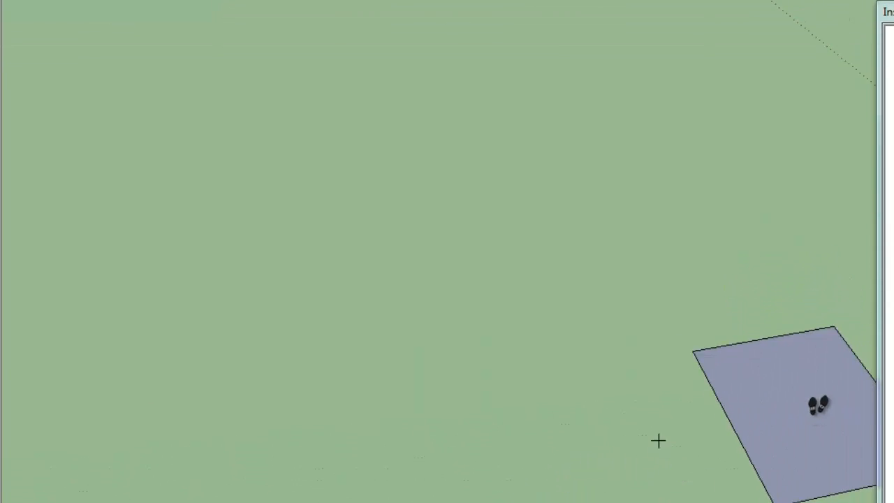
{"action": "left_click_drag", "start_coordinate": [819, 385], "coordinate": [526, 318]}
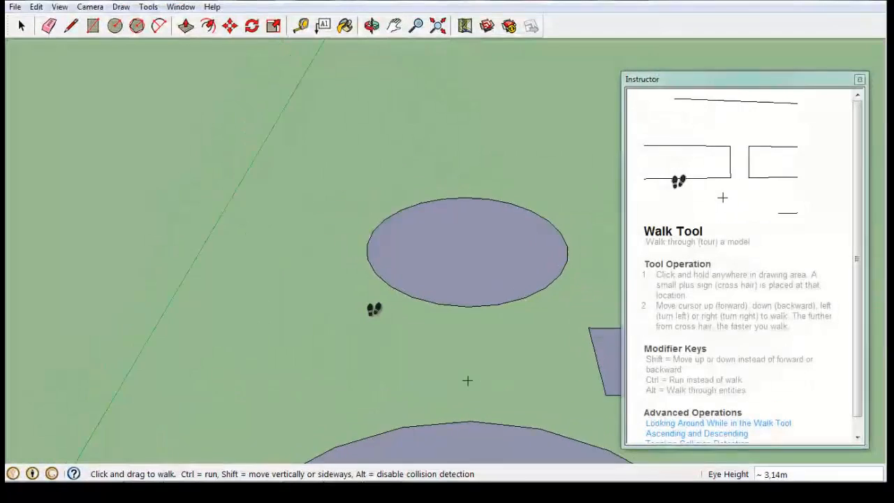
{"action": "left_click_drag", "start_coordinate": [374, 309], "coordinate": [375, 309]}
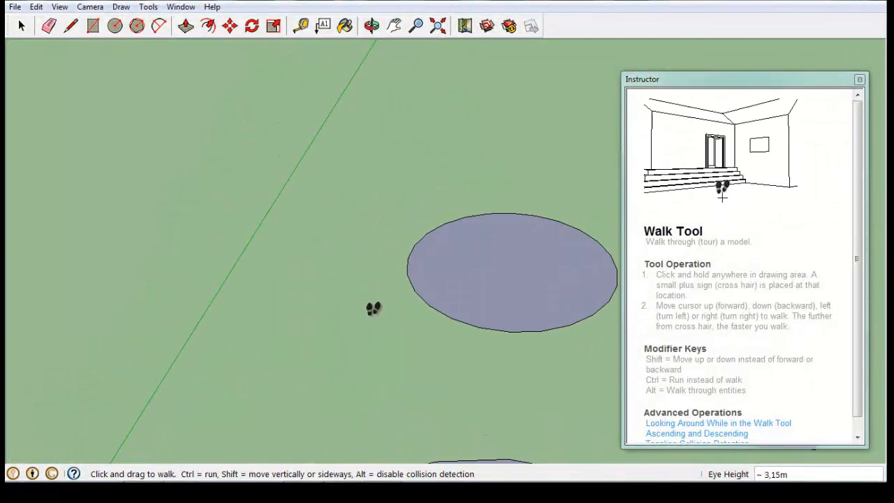
Push/Pull the flat circle near the green axis up into a cylinder about 2.26 m high
{"action": "left_click_drag", "start_coordinate": [490, 236], "coordinate": [501, 154]}
{"action": "key", "text": "o"}
{"action": "left_click_drag", "start_coordinate": [447, 361], "coordinate": [494, 382]}
Move the Instructor window clear of the model and Push/Pull the neighbouring round face up about 2.17 m
{"action": "middle_click_drag", "start_coordinate": [493, 382], "coordinate": [680, 342]}
{"action": "middle_click_drag", "start_coordinate": [538, 395], "coordinate": [856, 320]}
{"action": "middle_click_drag", "start_coordinate": [583, 299], "coordinate": [579, 306]}
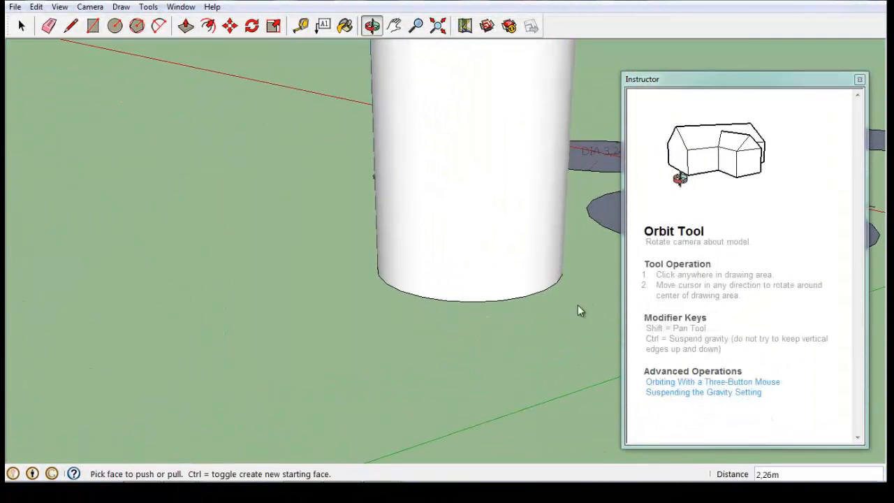
{"action": "left_click_drag", "start_coordinate": [758, 86], "coordinate": [82, 119]}
{"action": "left_click_drag", "start_coordinate": [715, 241], "coordinate": [742, 58]}
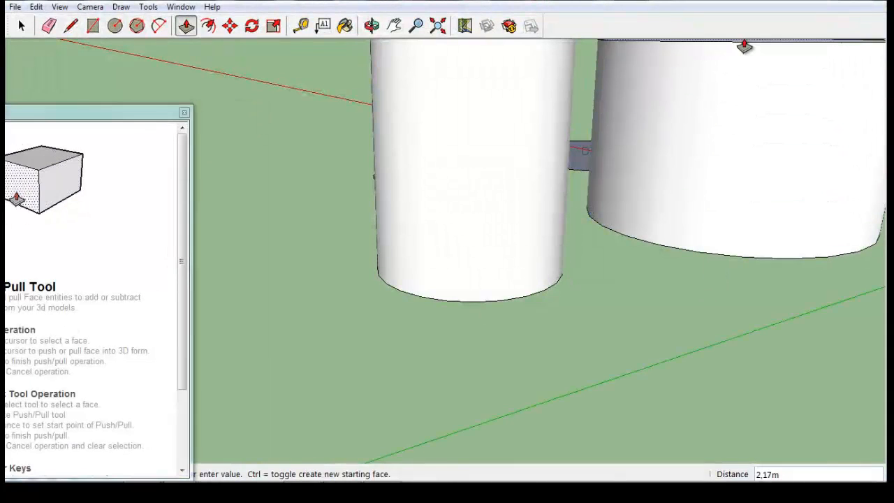
Walk forward through the scene past the two cylinders with the Walk tool
{"action": "left_click", "coordinate": [91, 7]}
{"action": "left_click", "coordinate": [105, 269]}
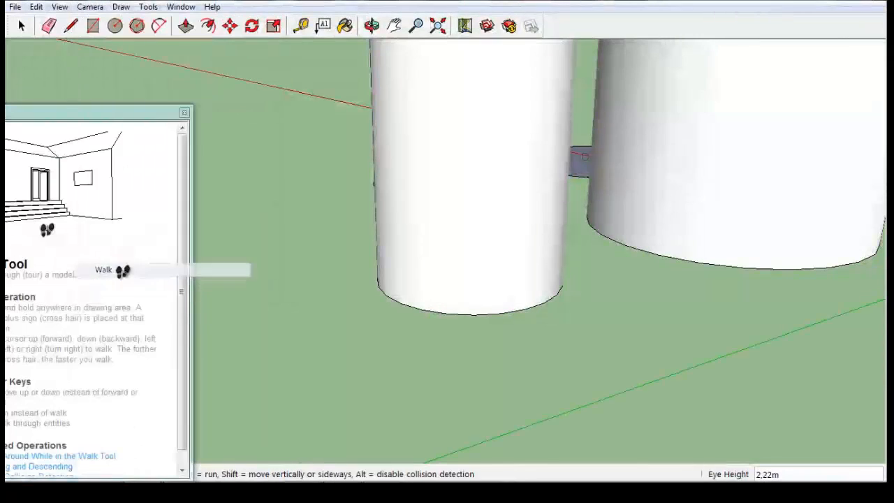
{"action": "left_click_drag", "start_coordinate": [533, 420], "coordinate": [471, 277]}
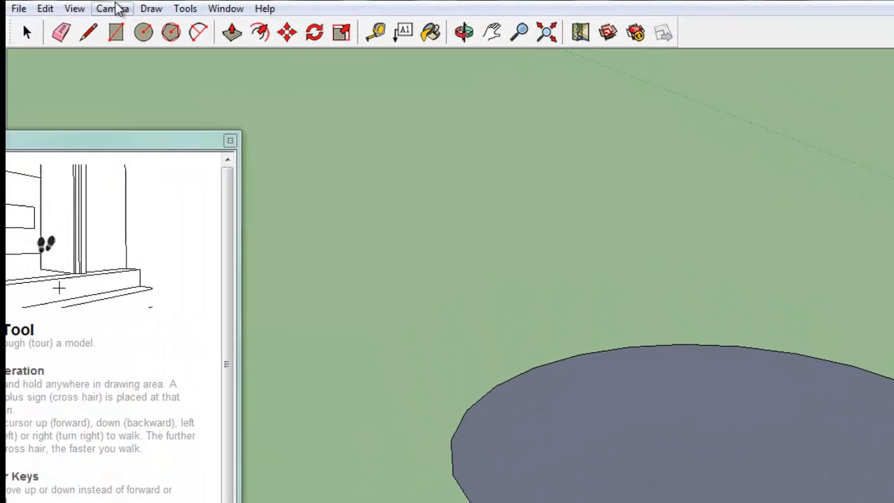
Turn the camera towards the horizon with the Look Around tool and close the Instructor window
{"action": "left_click", "coordinate": [90, 6]}
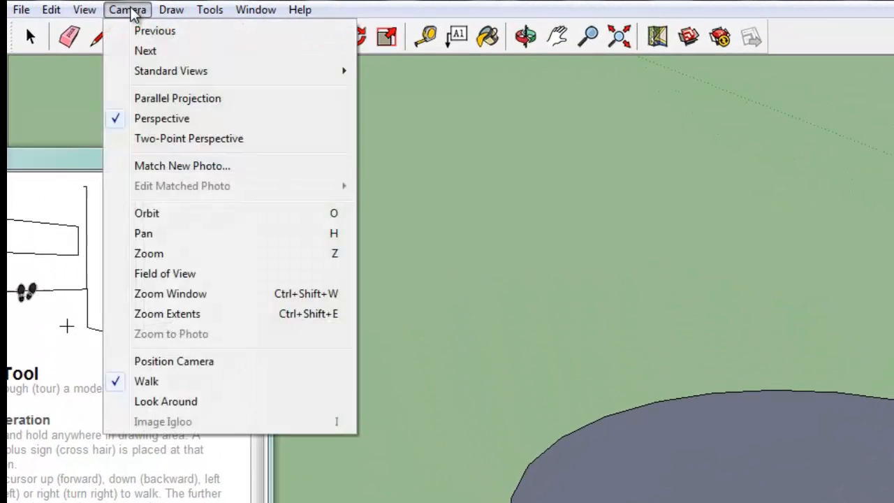
{"action": "left_click", "coordinate": [197, 402]}
{"action": "left_click_drag", "start_coordinate": [831, 355], "coordinate": [377, 285]}
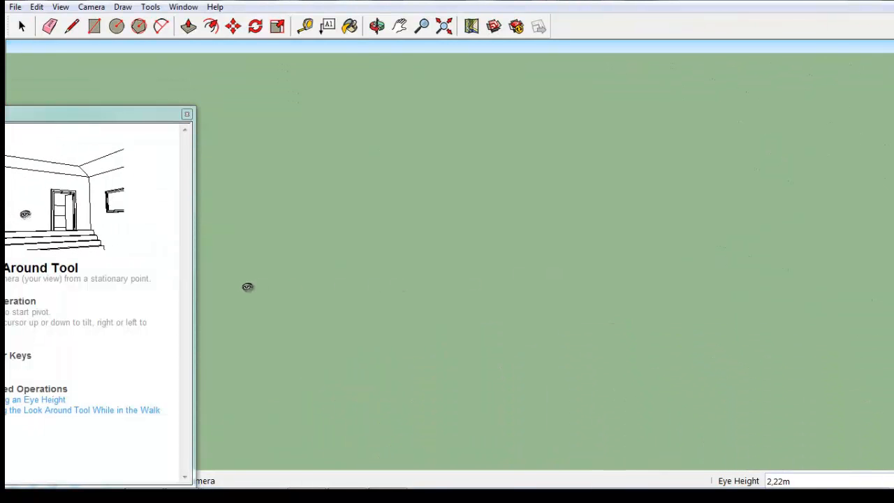
{"action": "left_click", "coordinate": [186, 116]}
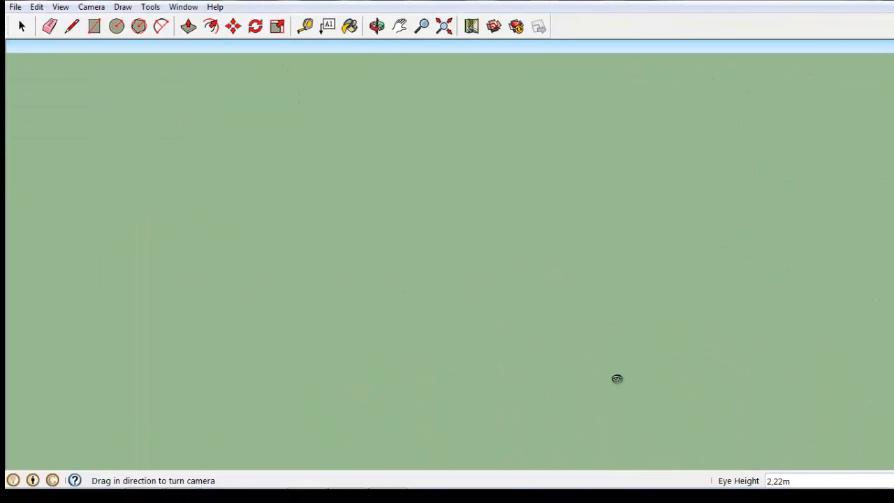
Look around from the standing point until the two cylinders and the human figure are in view
{"action": "left_click_drag", "start_coordinate": [455, 356], "coordinate": [145, 326]}
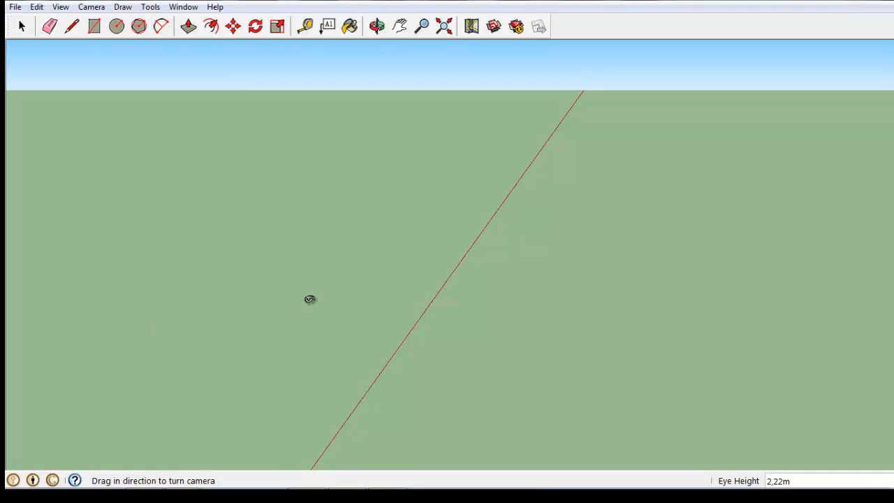
{"action": "left_click_drag", "start_coordinate": [162, 282], "coordinate": [78, 306]}
{"action": "left_click_drag", "start_coordinate": [327, 277], "coordinate": [7, 342]}
{"action": "left_click_drag", "start_coordinate": [483, 463], "coordinate": [330, 323]}
{"action": "left_click_drag", "start_coordinate": [304, 362], "coordinate": [515, 296]}
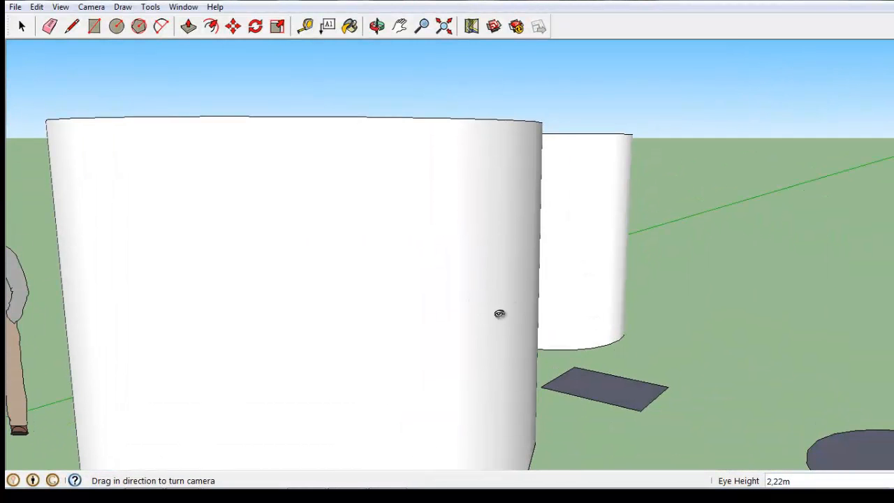
{"action": "left_click_drag", "start_coordinate": [456, 313], "coordinate": [420, 338]}
{"action": "left_click_drag", "start_coordinate": [489, 297], "coordinate": [454, 260]}
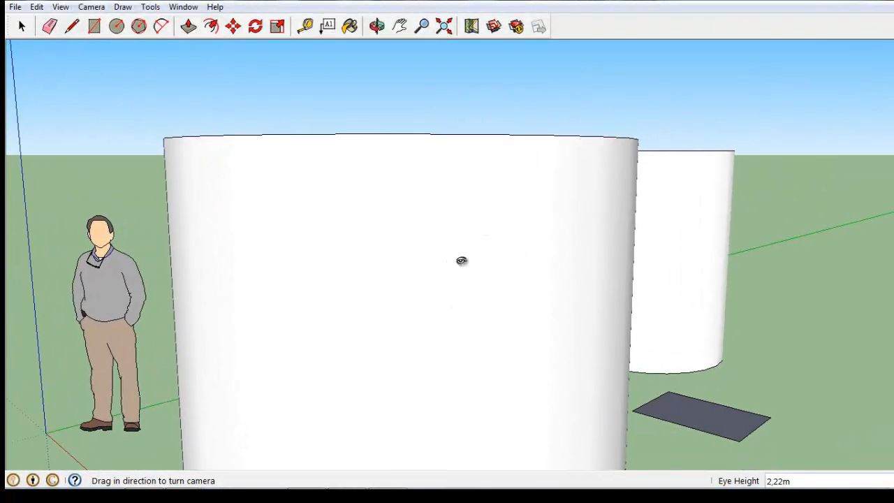
{"action": "mouse_move", "coordinate": [510, 311]}
{"action": "left_mouse_down"}
{"action": "mouse_move", "coordinate": [649, 319]}
{"action": "mouse_move", "coordinate": [589, 299]}
{"action": "mouse_move", "coordinate": [609, 292]}
{"action": "mouse_move", "coordinate": [587, 290]}
{"action": "mouse_move", "coordinate": [577, 333]}
{"action": "mouse_move", "coordinate": [518, 301]}
{"action": "left_mouse_up"}
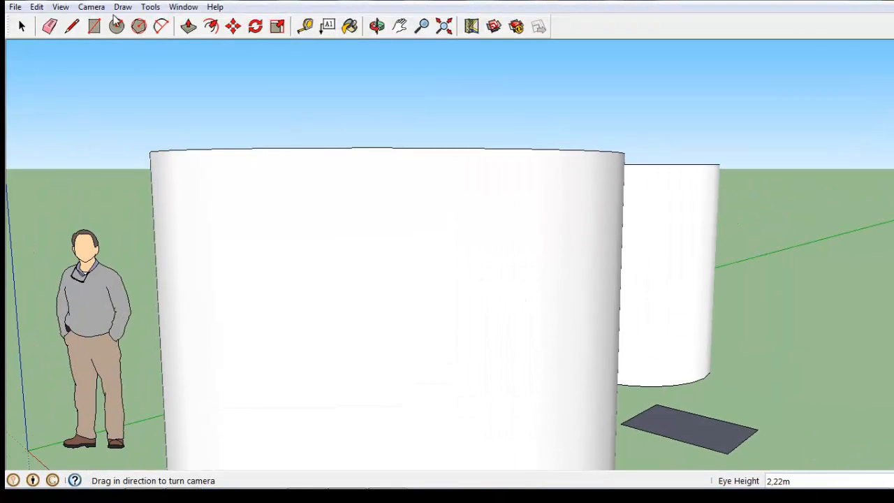
Walk through the scene with the Walk tool, turning the camera between moves, from the cylinders towards the human figure
{"action": "left_click", "coordinate": [92, 7]}
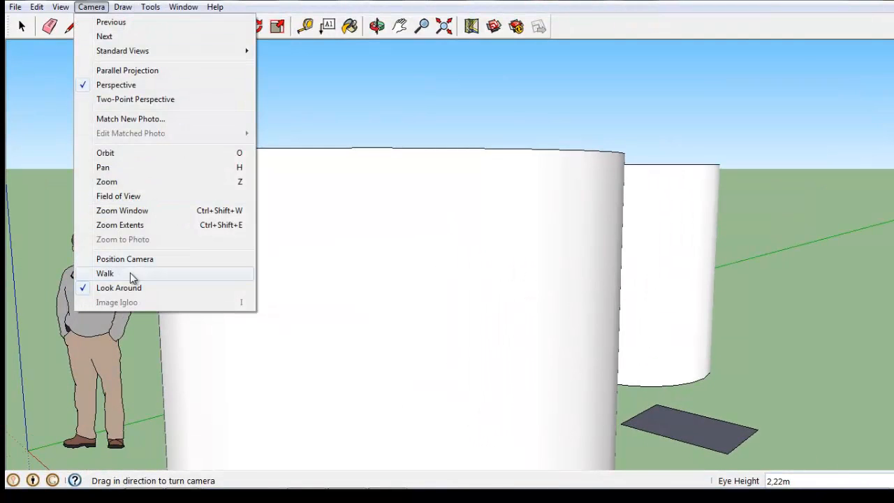
{"action": "left_click", "coordinate": [105, 273]}
{"action": "left_click_drag", "start_coordinate": [714, 424], "coordinate": [721, 409]}
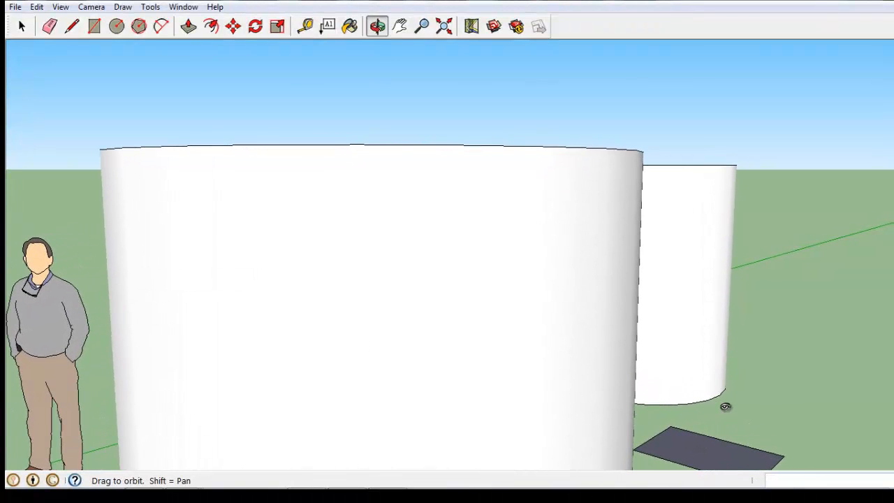
{"action": "left_click_drag", "start_coordinate": [719, 437], "coordinate": [715, 354]}
{"action": "middle_click_drag", "start_coordinate": [714, 355], "coordinate": [239, 380]}
{"action": "left_click_drag", "start_coordinate": [233, 304], "coordinate": [230, 279]}
{"action": "middle_click_drag", "start_coordinate": [230, 280], "coordinate": [184, 322]}
{"action": "left_click_drag", "start_coordinate": [301, 374], "coordinate": [289, 314]}
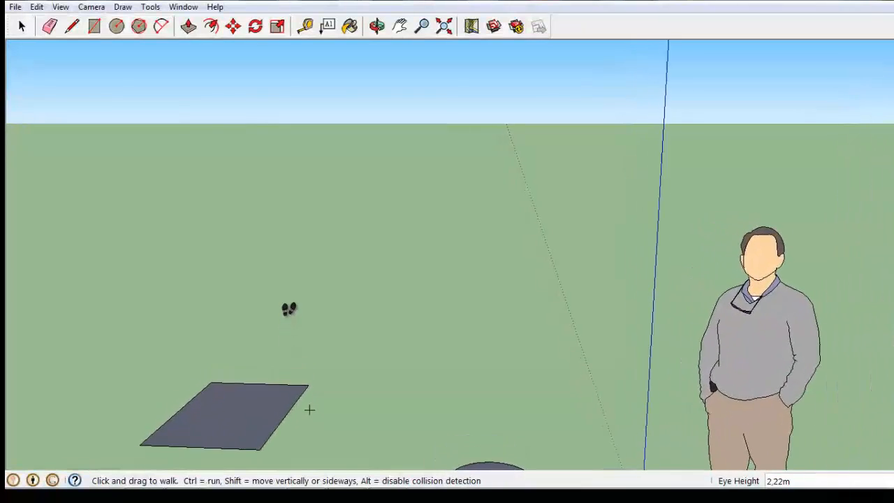
{"action": "middle_click_drag", "start_coordinate": [288, 306], "coordinate": [730, 260]}
{"action": "left_click_drag", "start_coordinate": [454, 328], "coordinate": [213, 360]}
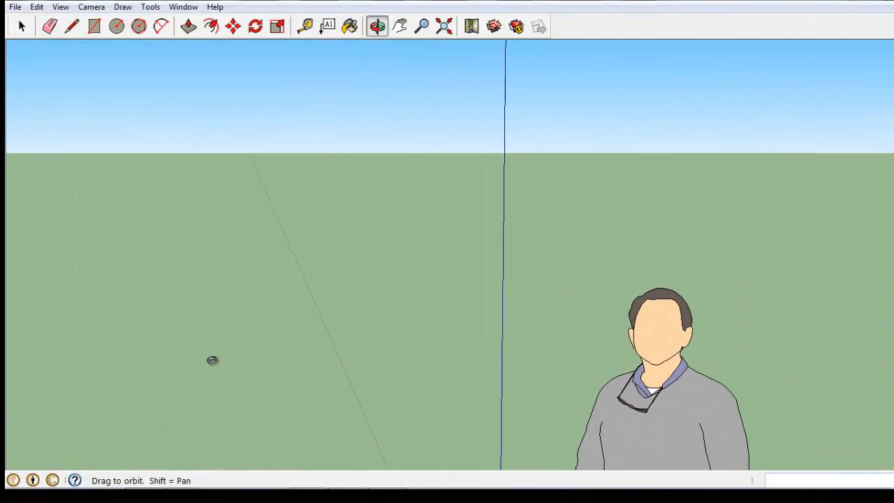